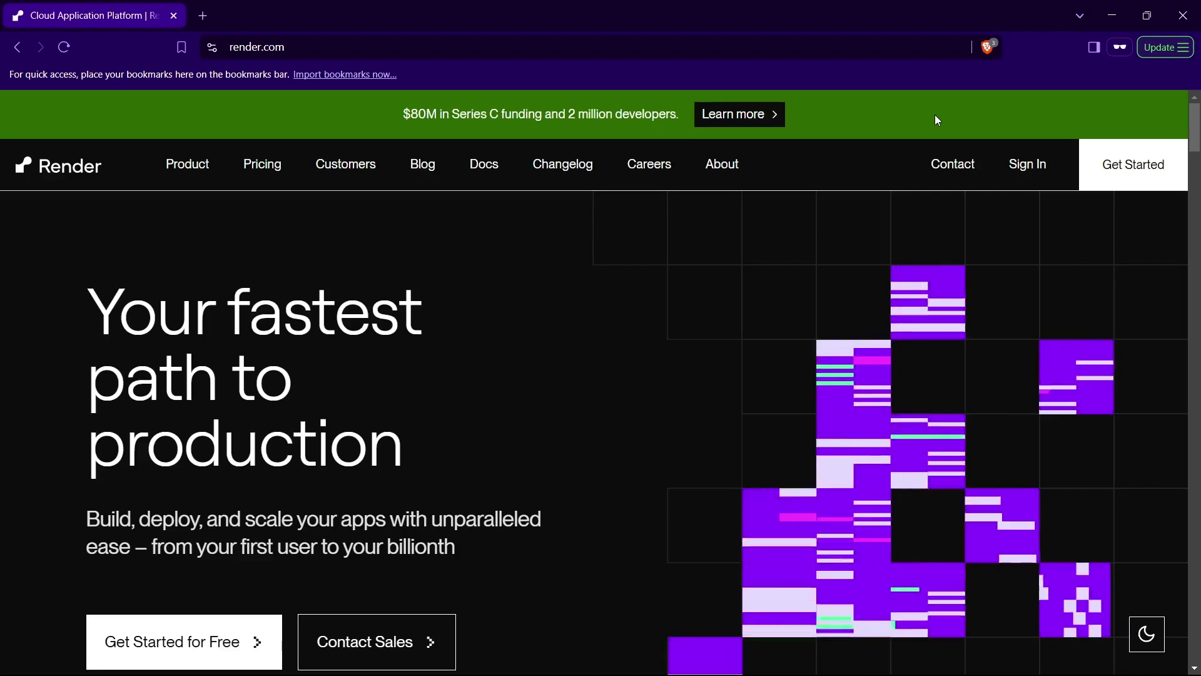
Sign up for a Render account and reach the new Web Service setup page
left_click(1141, 166)
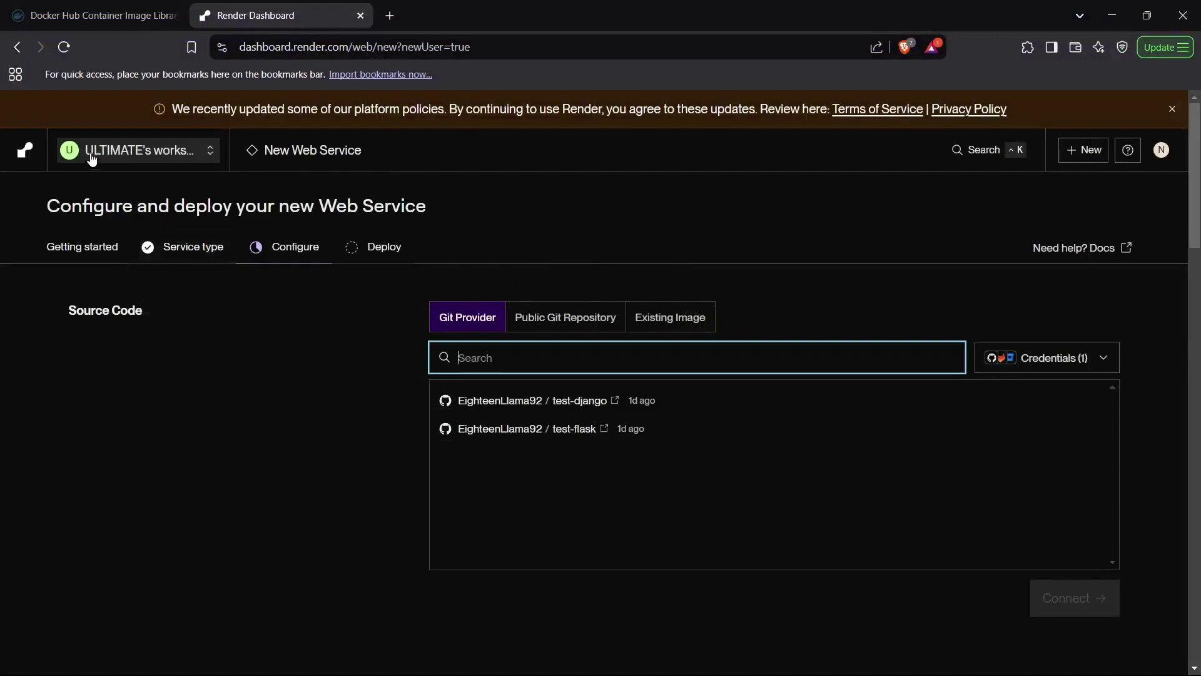
Choose New Web Service from Render's resource types and select the Existing Image source
left_click(27, 151)
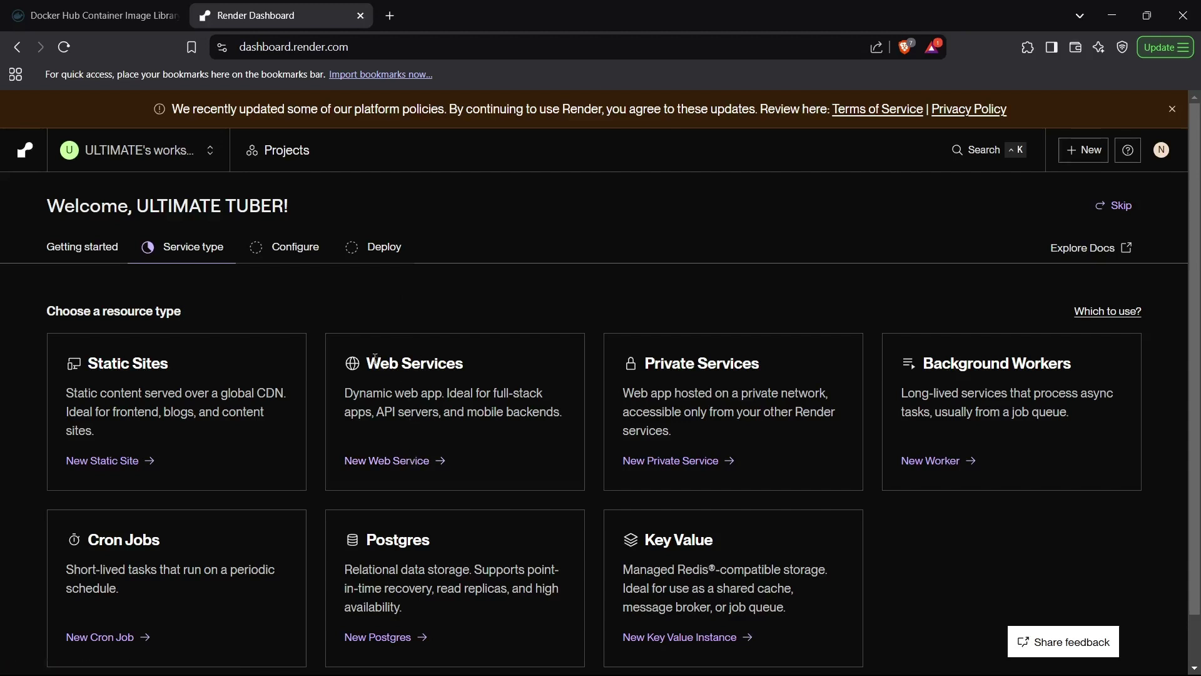
left_click_drag(366, 364, 479, 361)
left_click(476, 359)
left_click(413, 462)
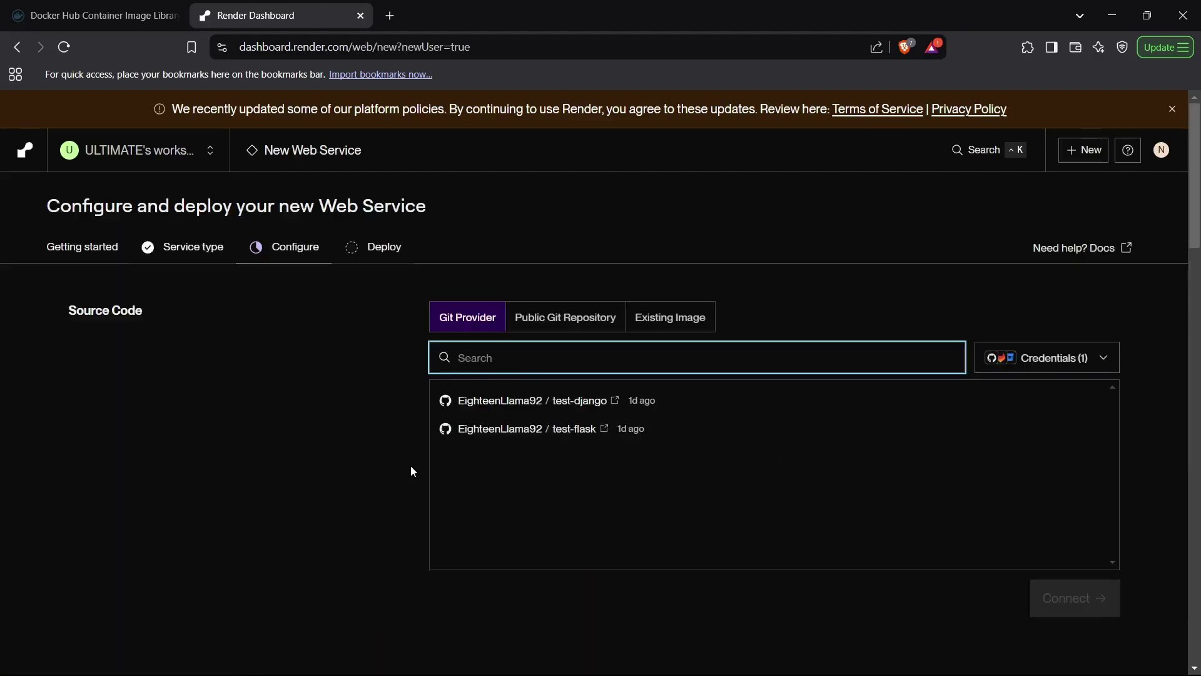
left_click_drag(137, 316, 113, 312)
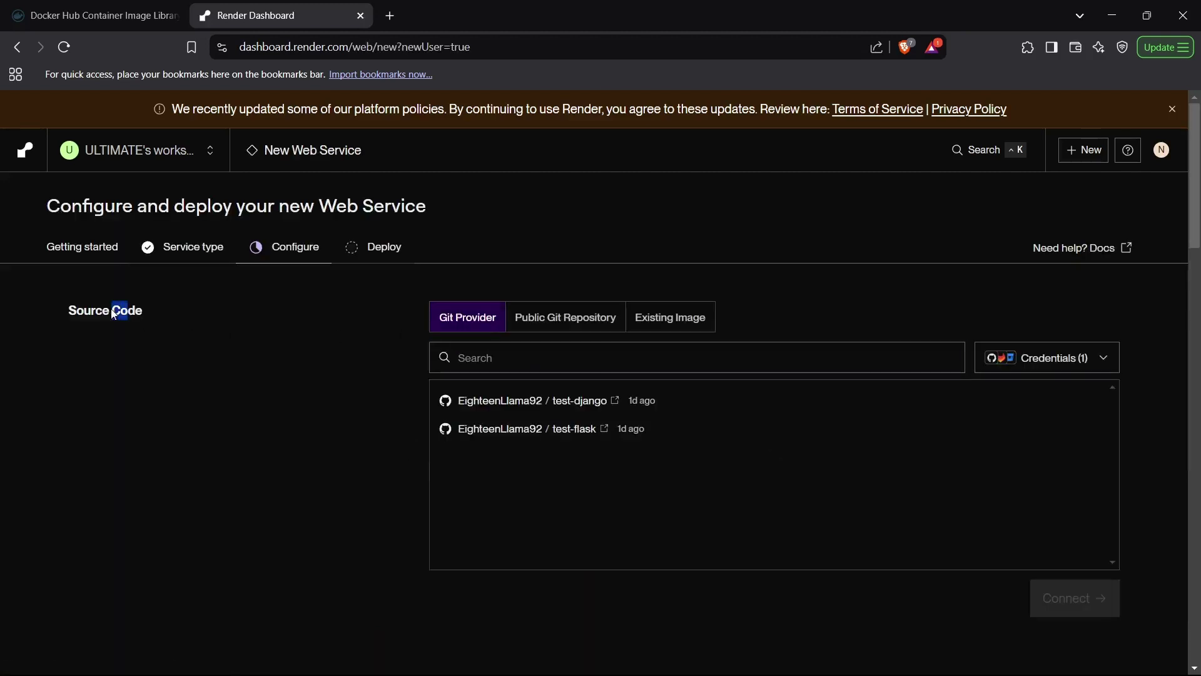
left_click(199, 309)
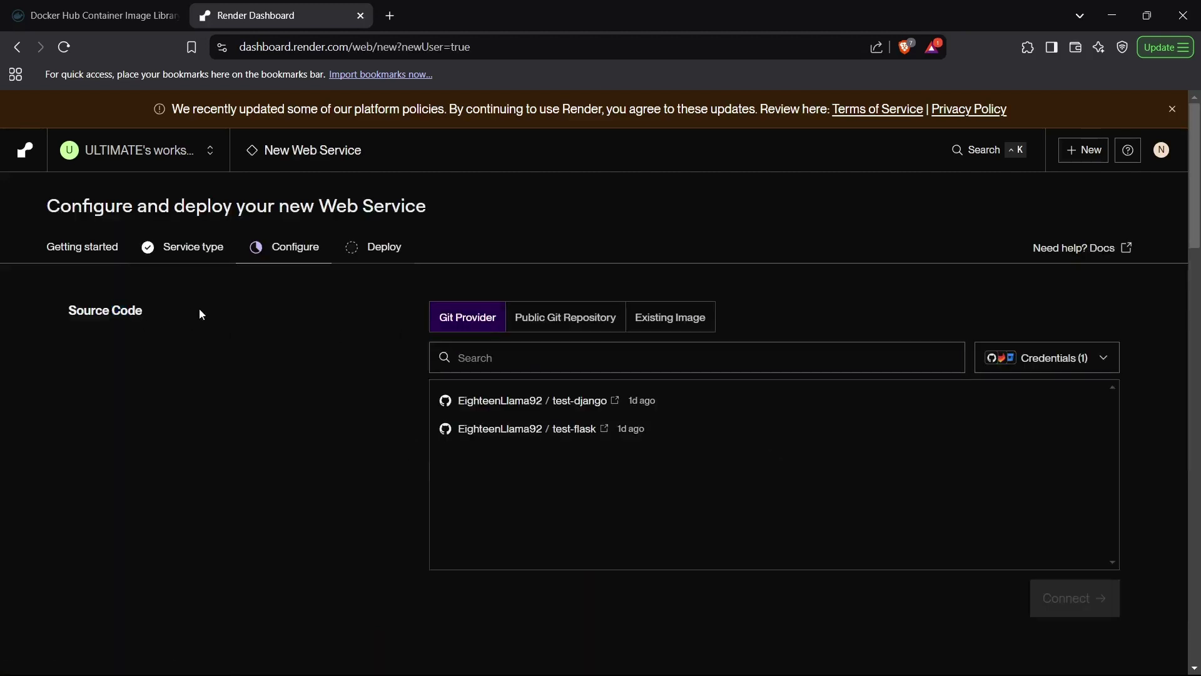
left_click(654, 327)
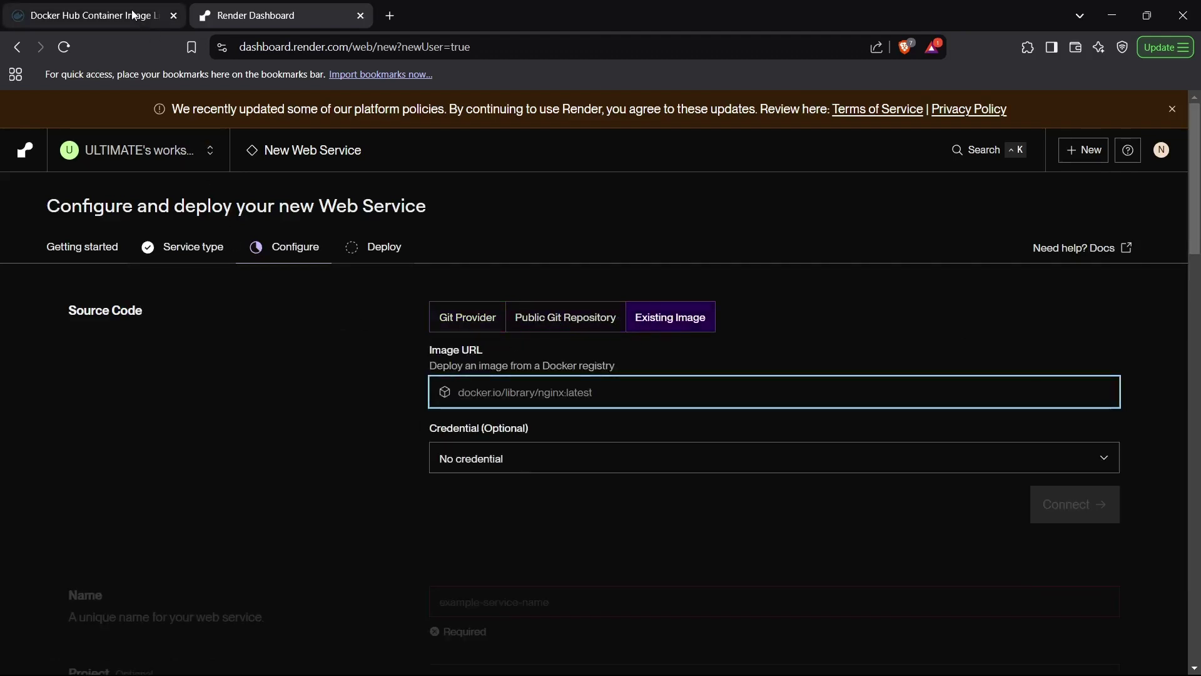
Find the flask repository's full name on Docker Hub, then return to the Render form
left_click(94, 16)
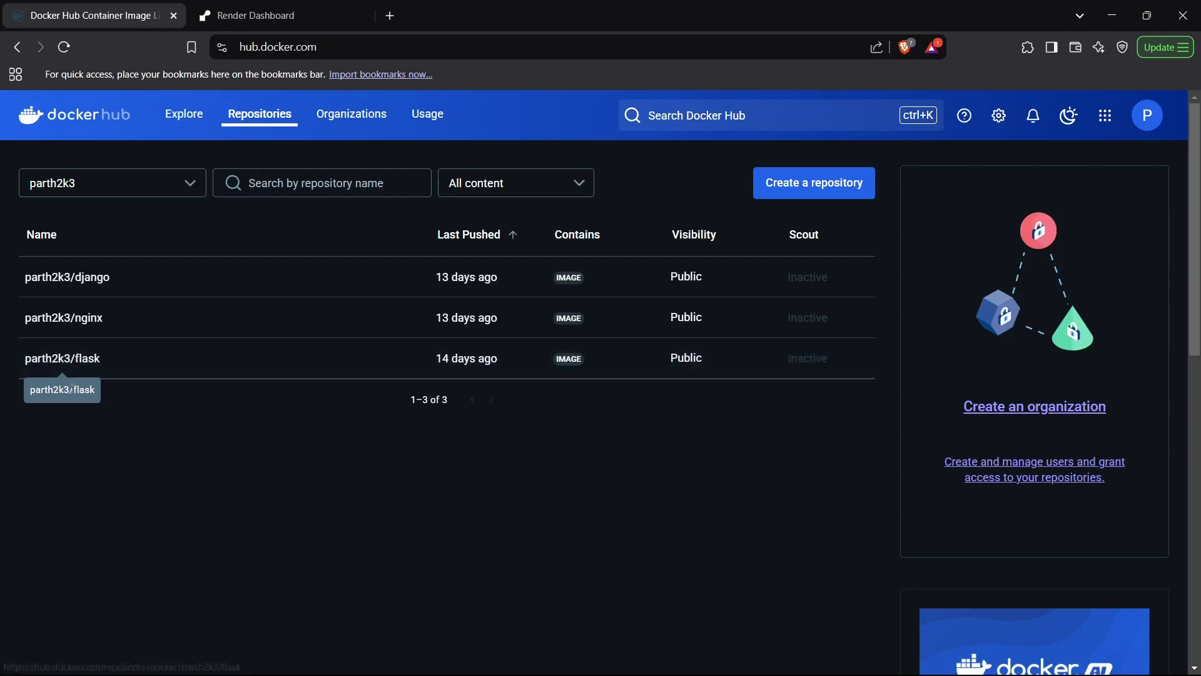
left_click_drag(94, 392, 30, 400)
left_click(28, 398)
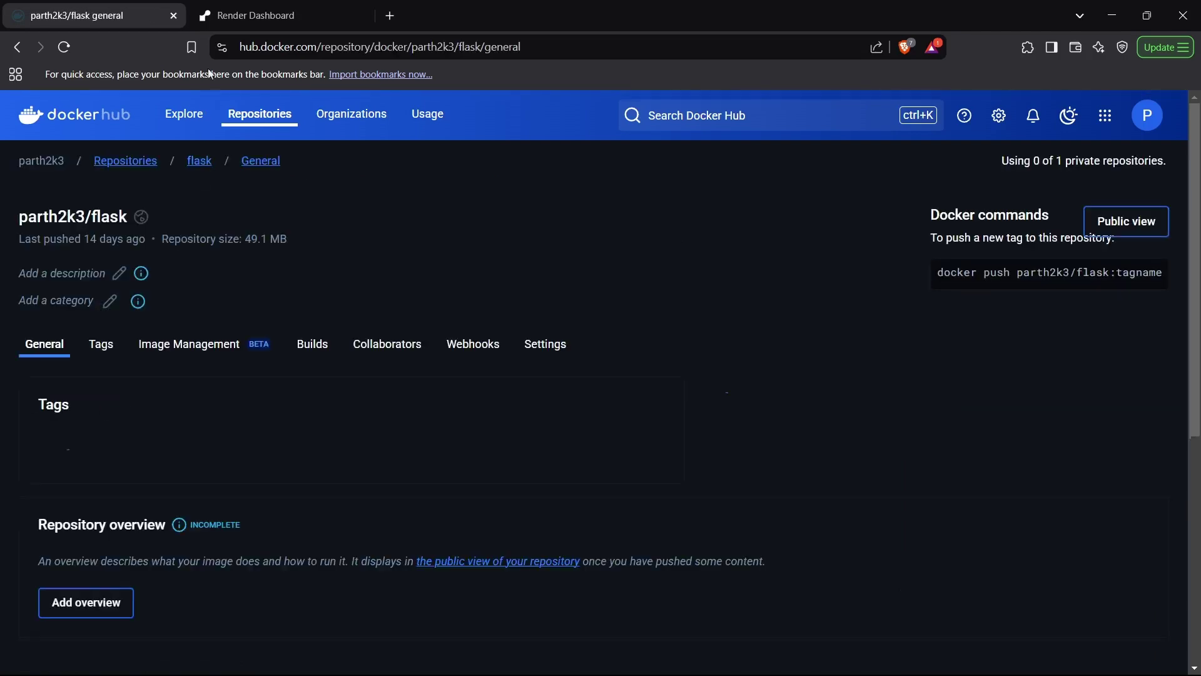
key("ctrl+Tab")
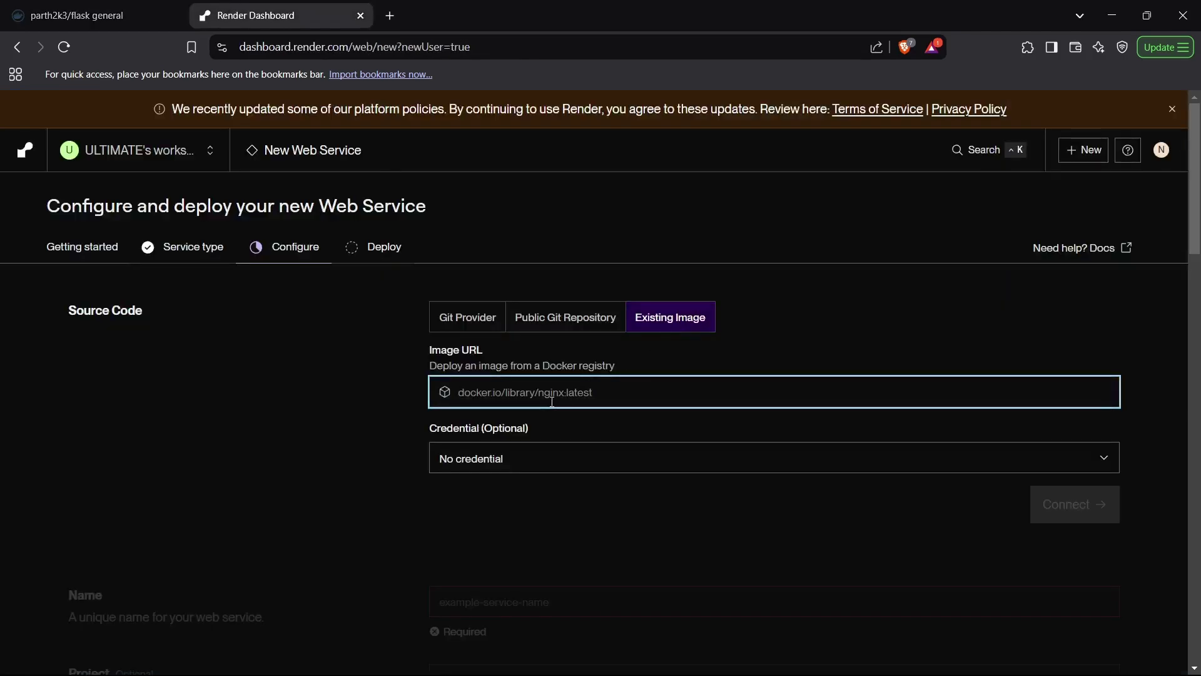
type("flask")
key("ctrl+a")
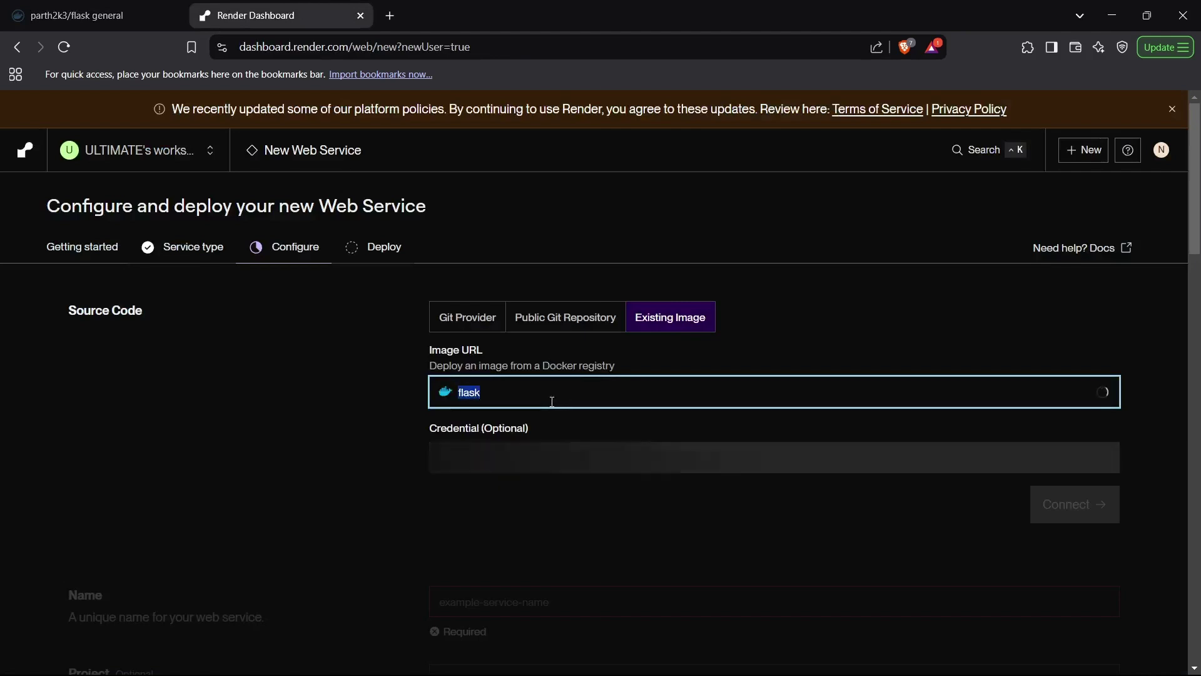
type("parth2")
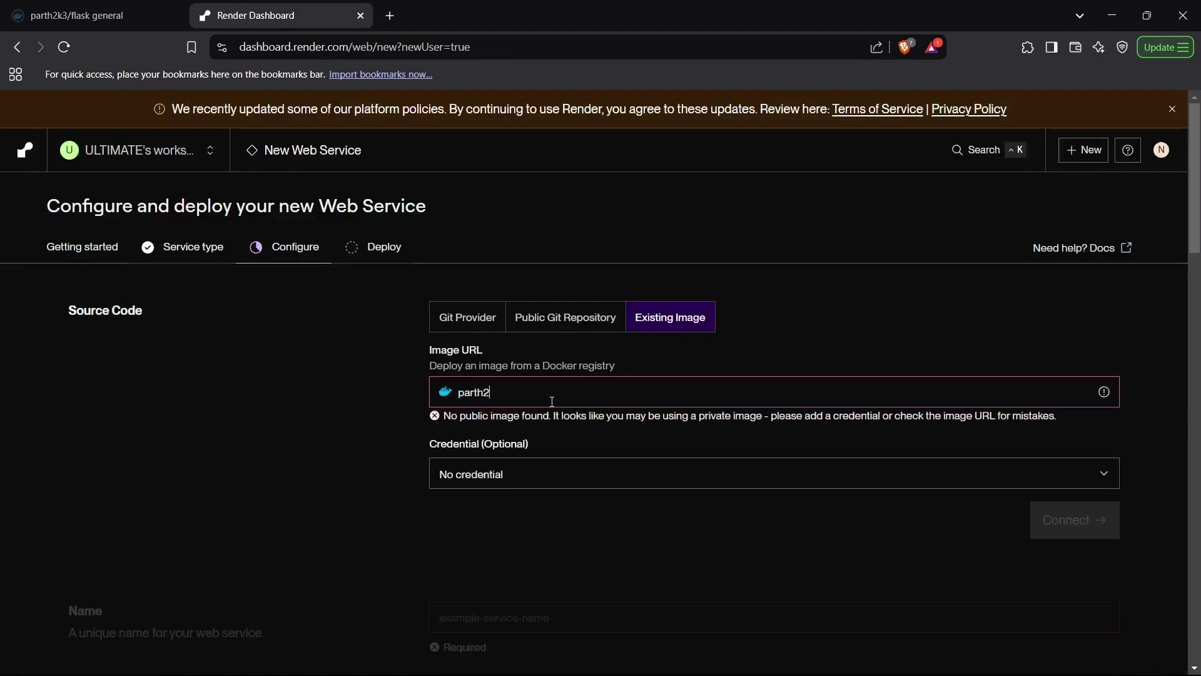
type("k3/flask")
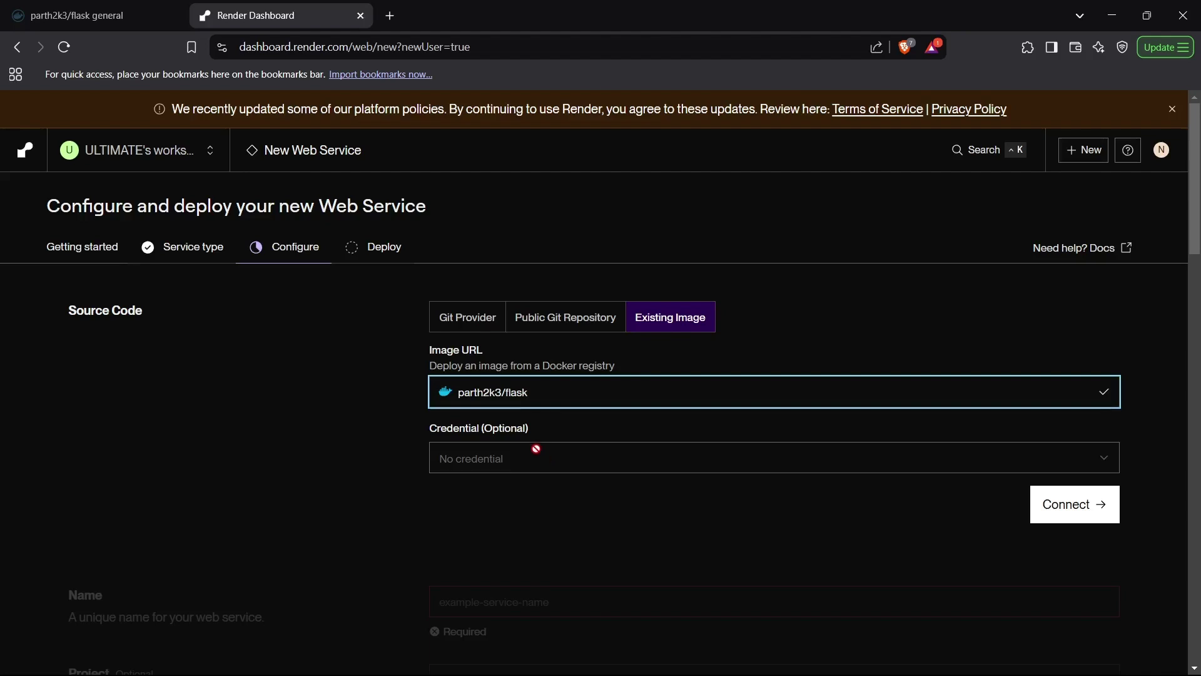
left_click_drag(529, 392, 458, 392)
key("BackSpace")
key("BackSpace")
key("BackSpace")
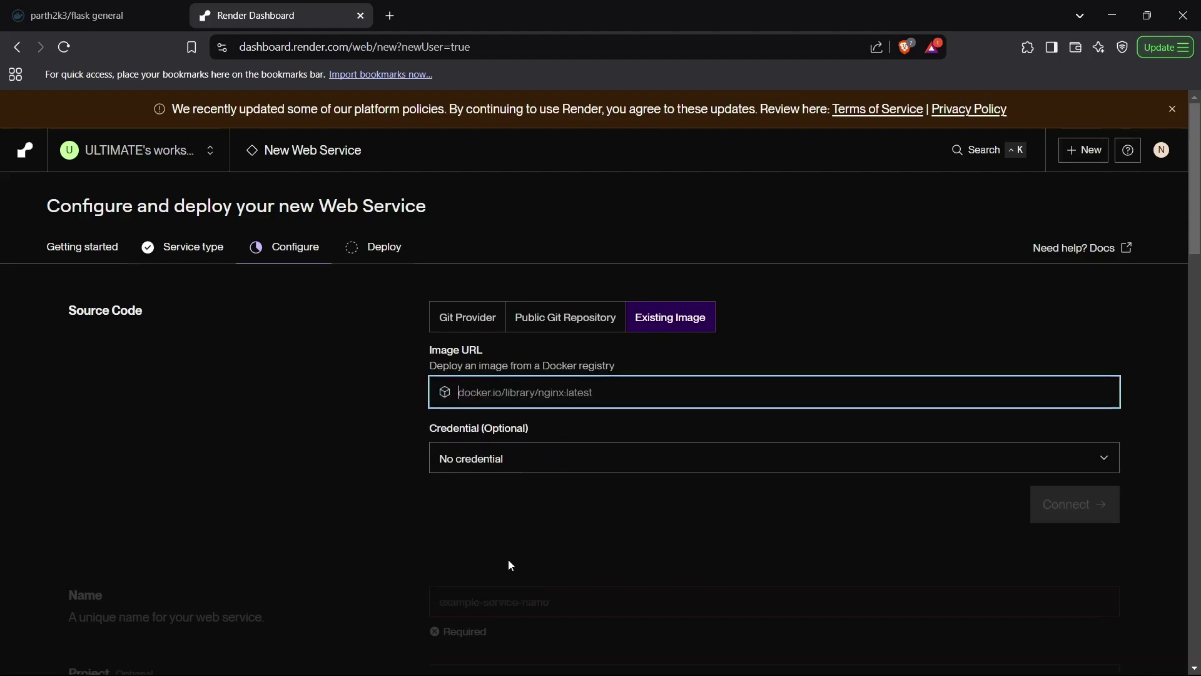
Start a new Docker registry credential, then close the form without saving it
left_click(470, 461)
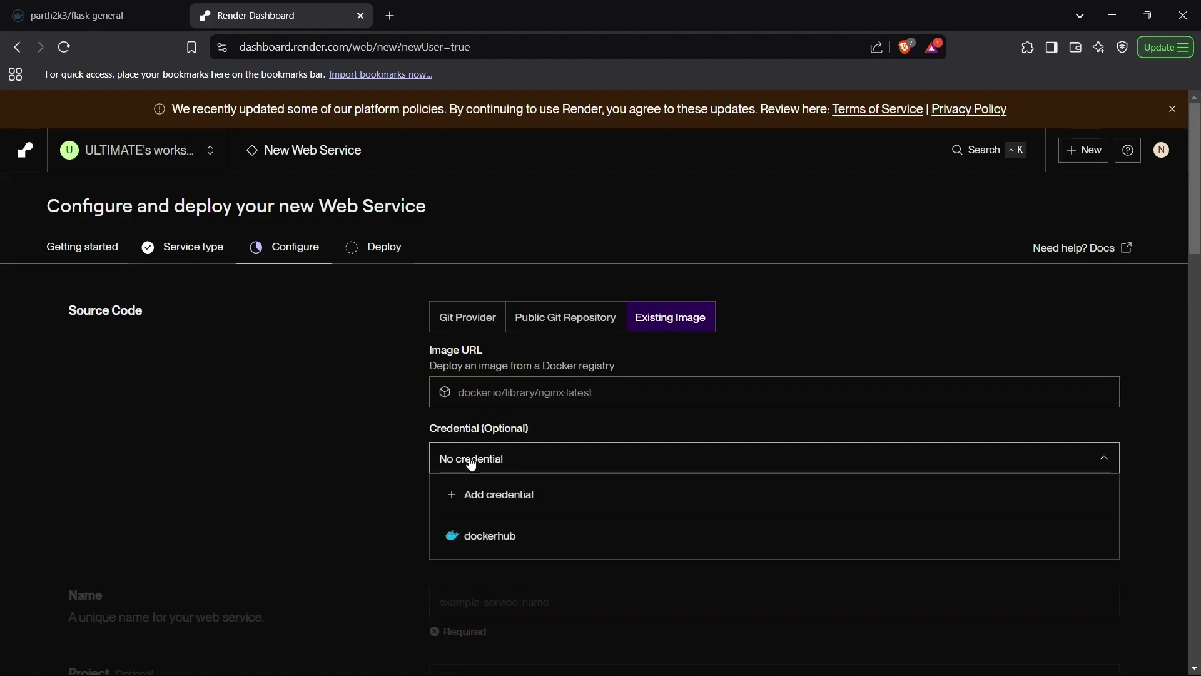
left_click(482, 496)
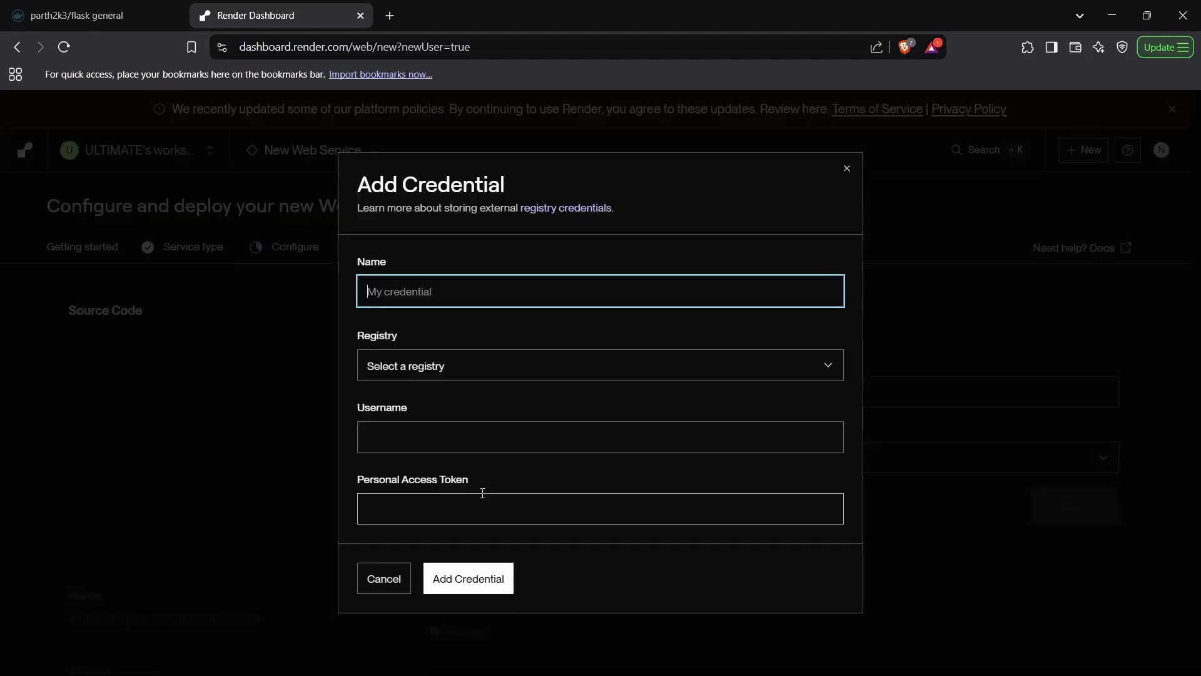
left_click(393, 366)
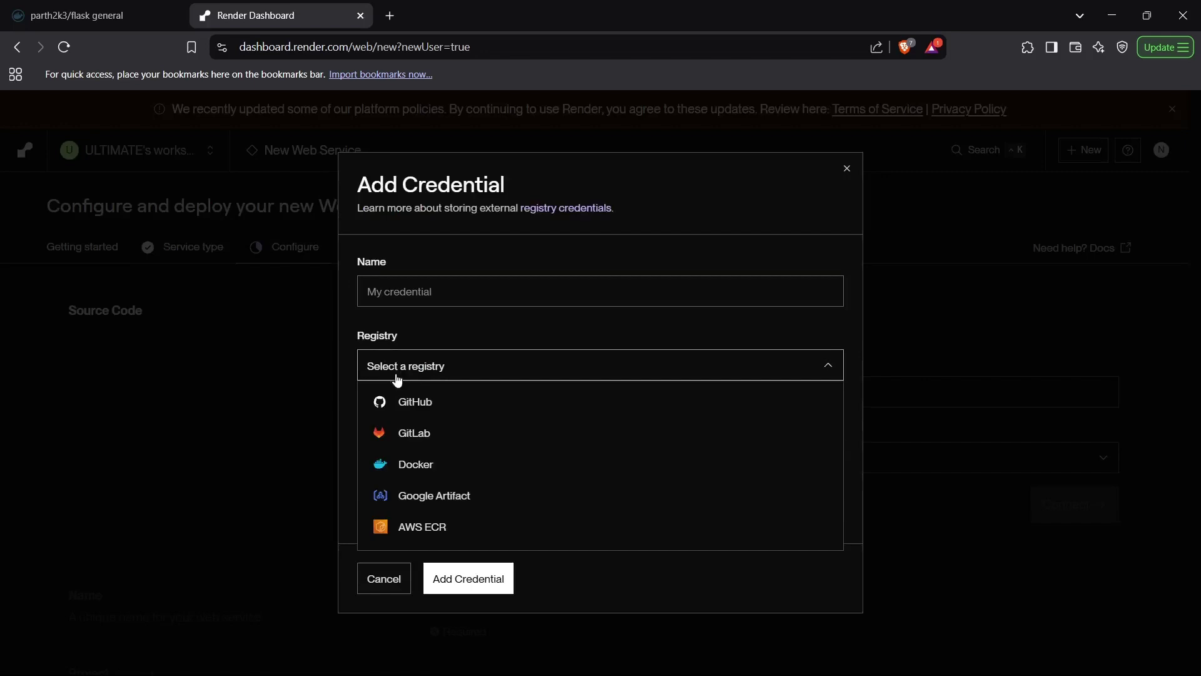
left_click(420, 460)
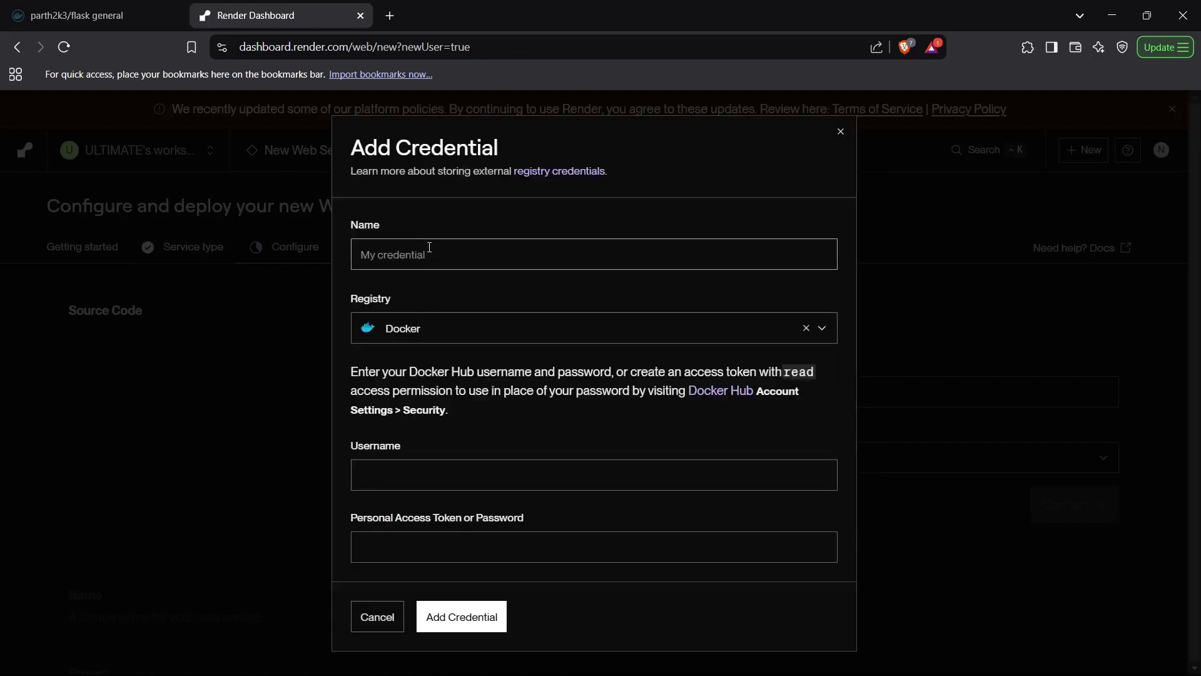
left_click(405, 486)
left_click(413, 551)
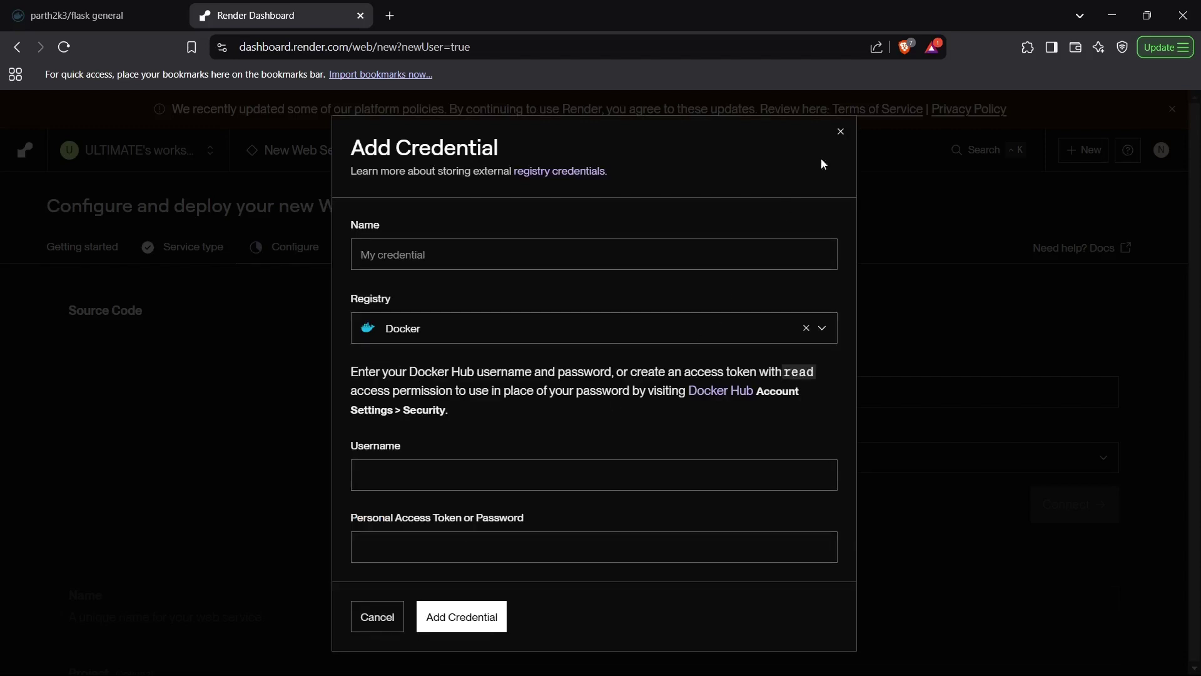
left_click(841, 134)
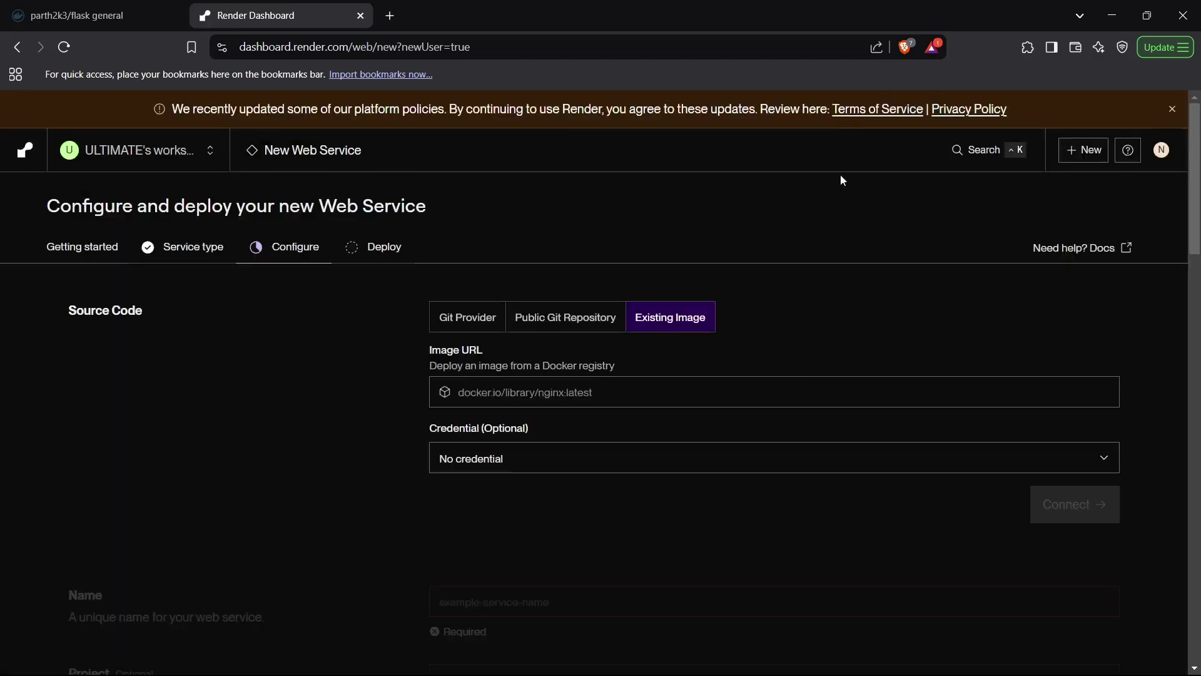
Connect the image URL parth2k3/flask so the service is named flask
left_click(513, 395)
type("parth")
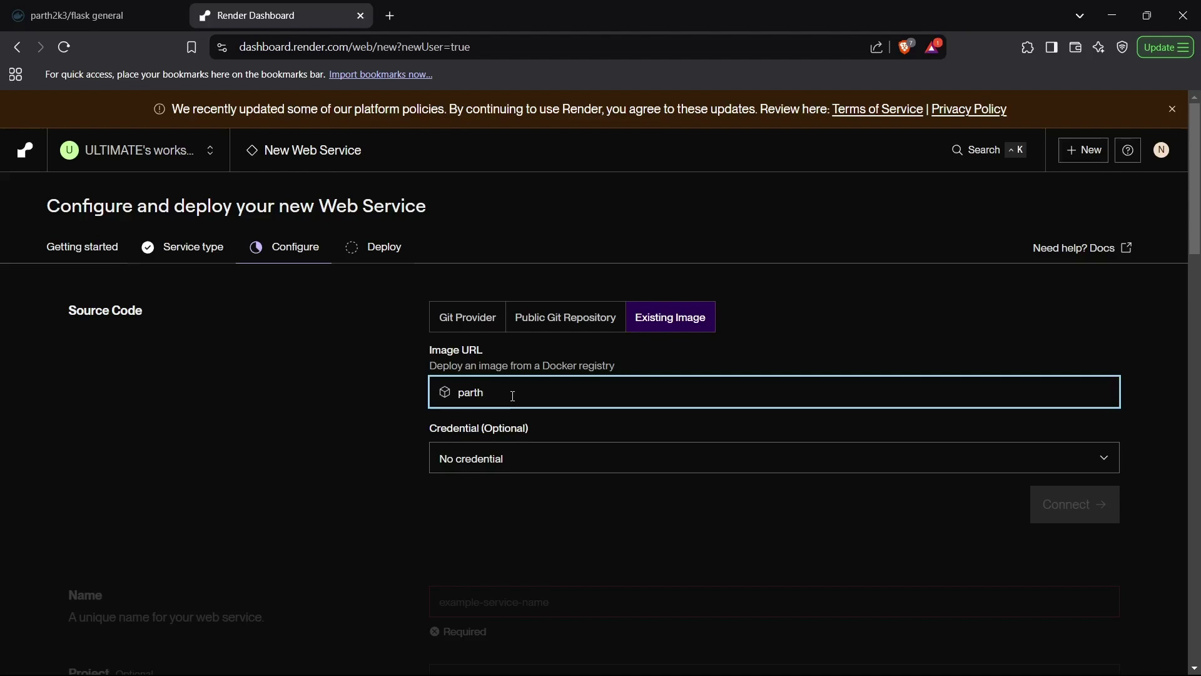
type("2k3/fl")
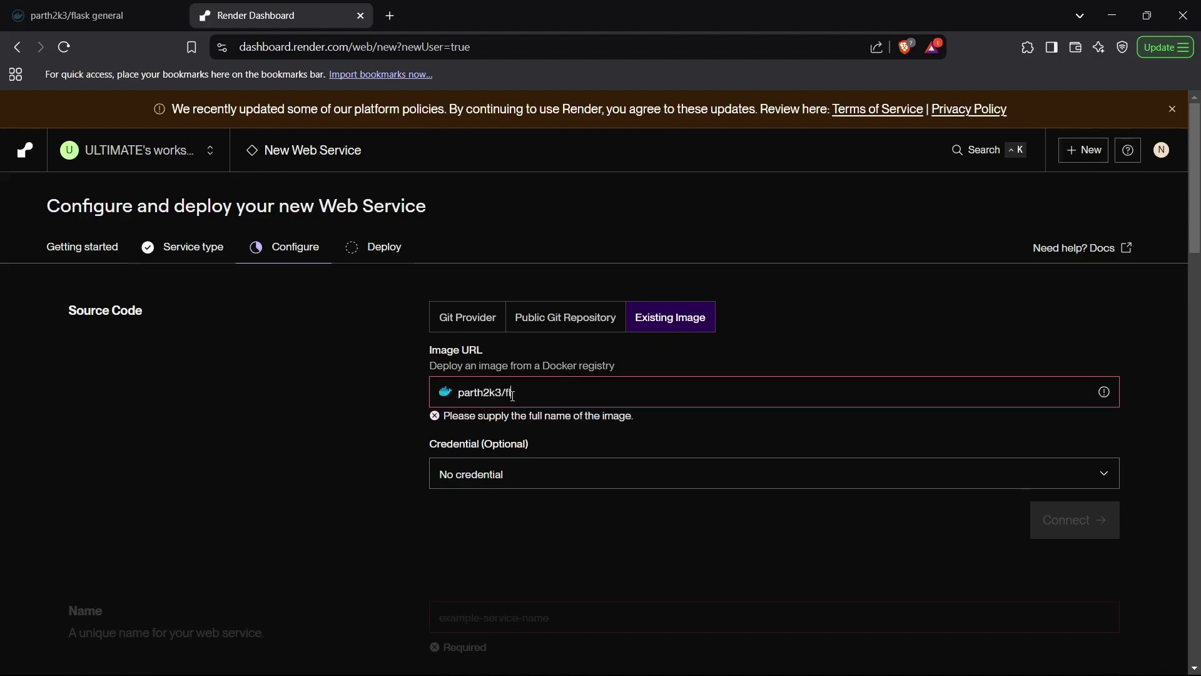
type("ask")
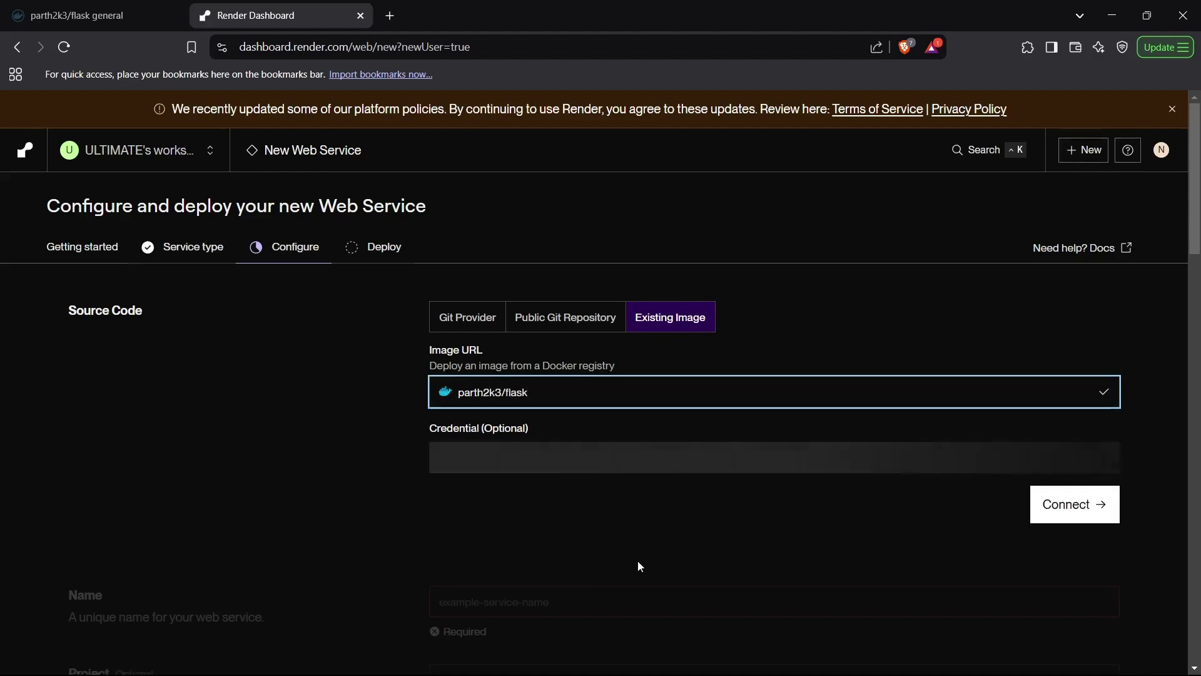
left_click(1073, 509)
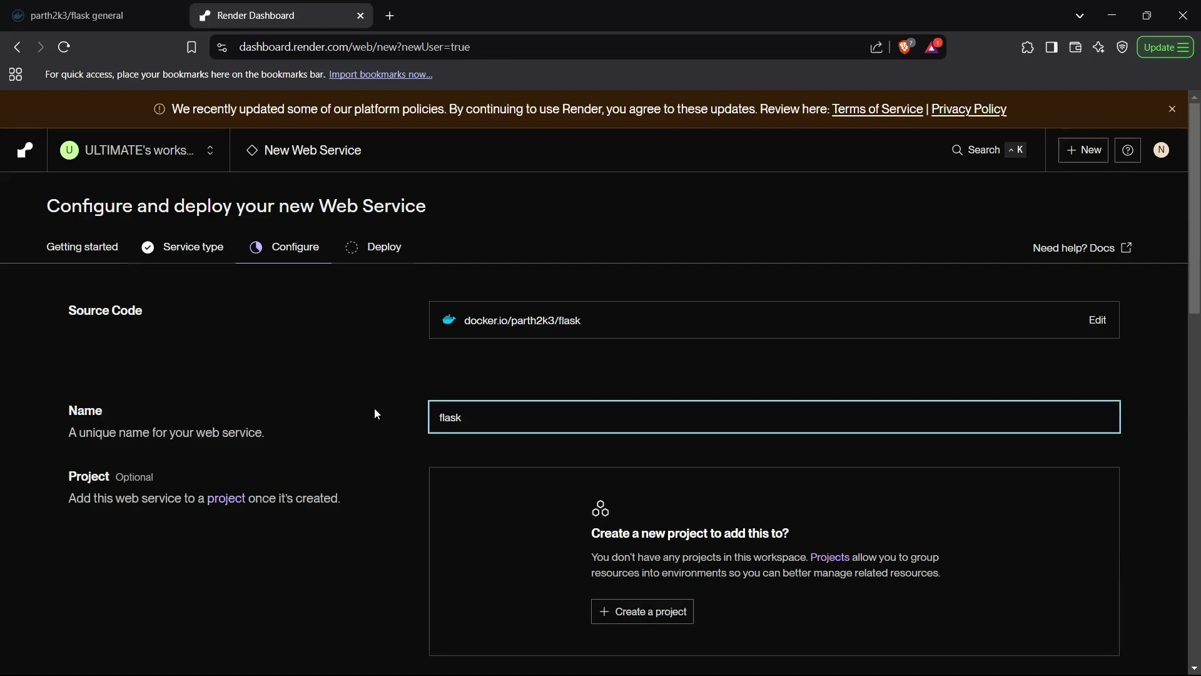
scroll(490, 410, "down", 3)
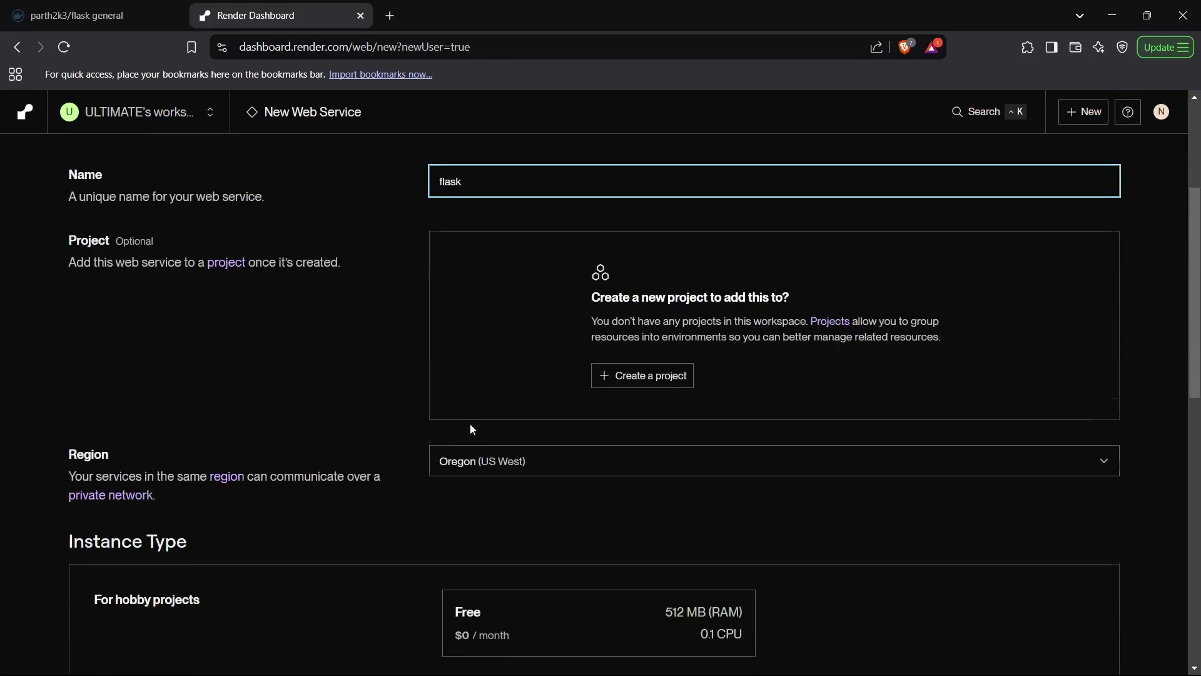
scroll(469, 427, "down", 3)
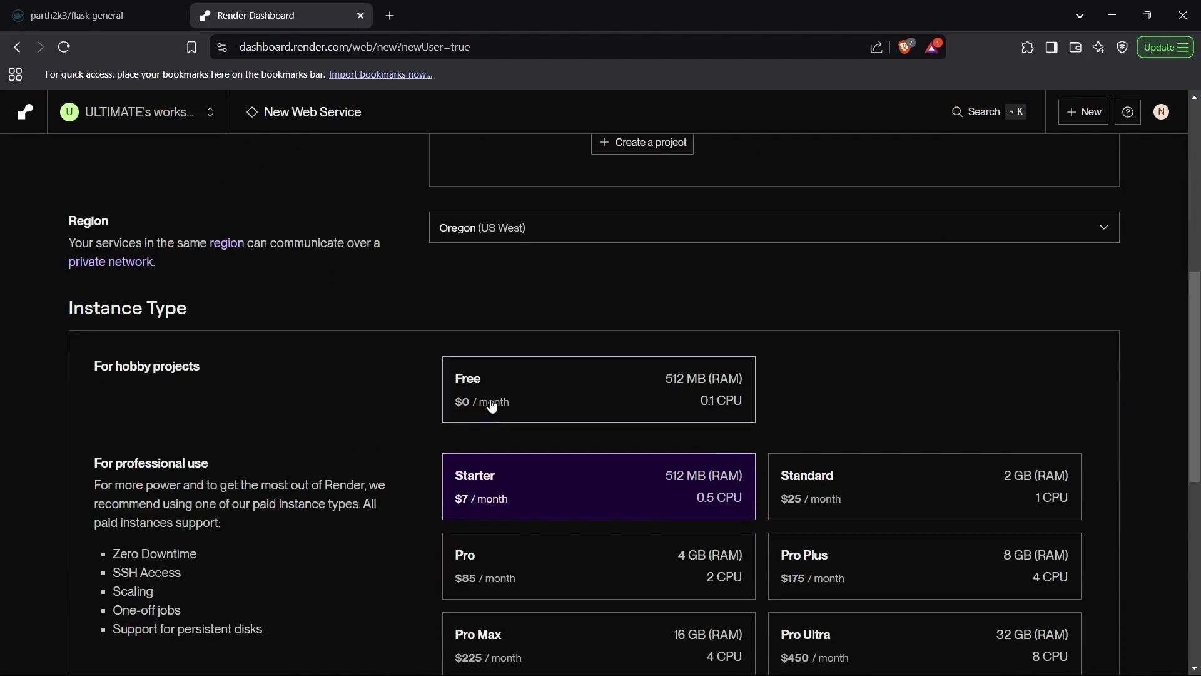
Choose the Free instance type, expand Advanced, and deploy the flask web service
left_click(490, 406)
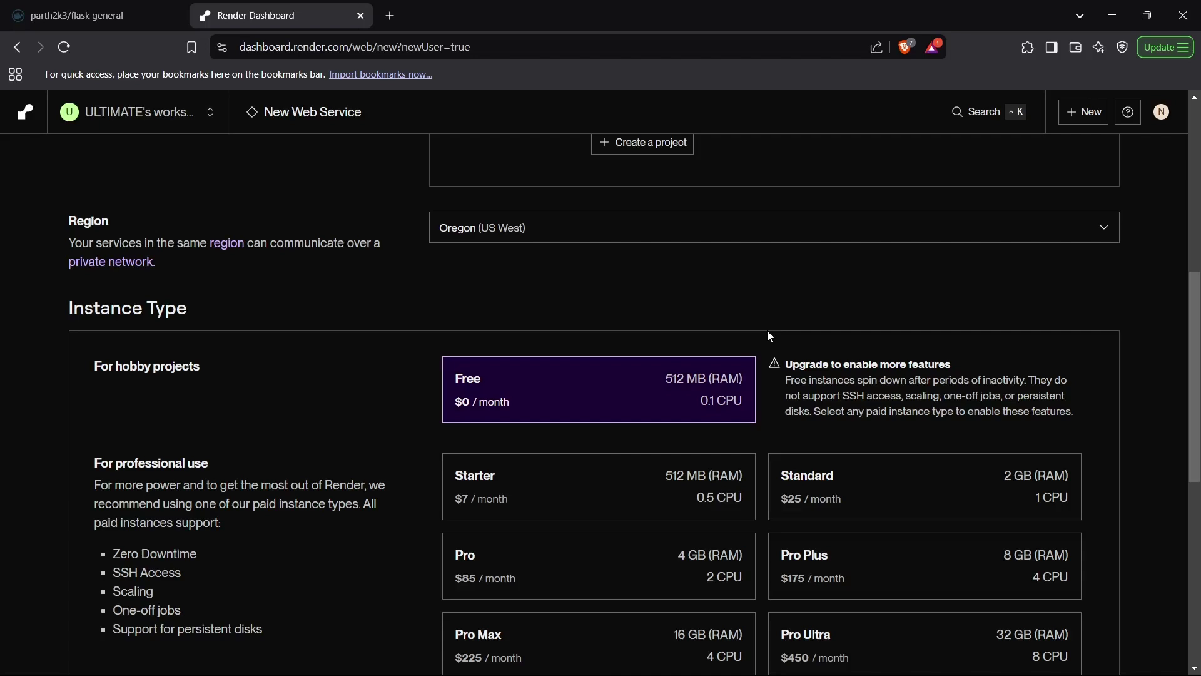
scroll(767, 336, "up", 3)
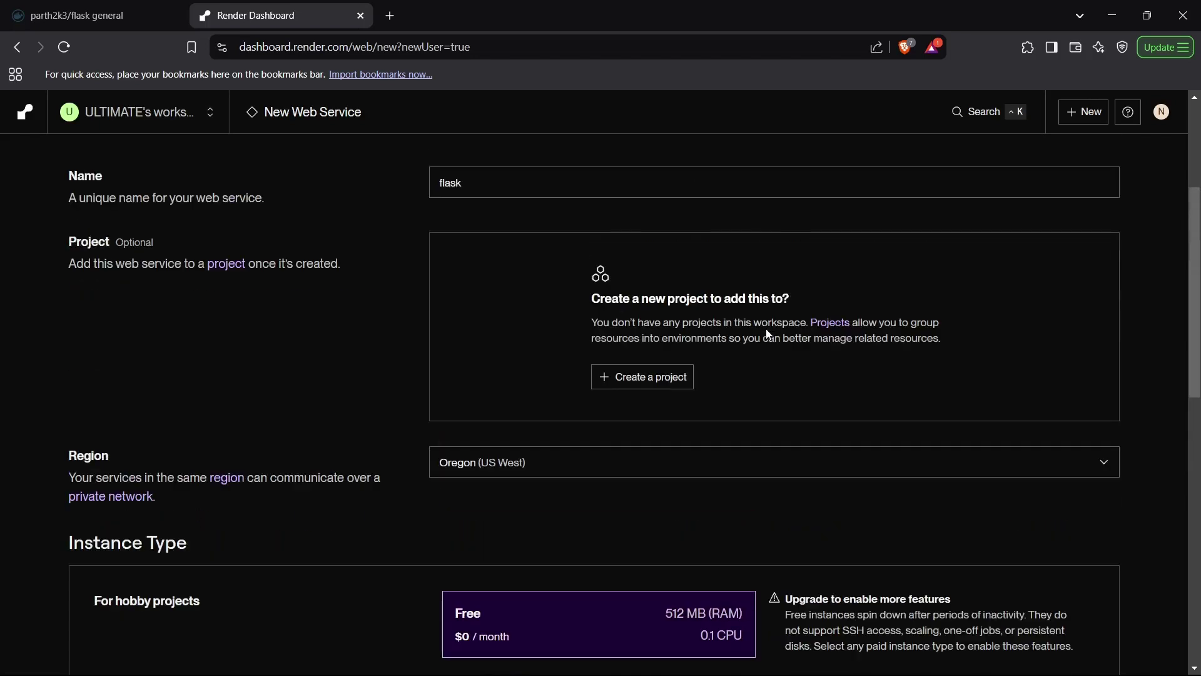
scroll(751, 332, "up", 3)
scroll(522, 279, "down", 3)
scroll(522, 279, "down", 10)
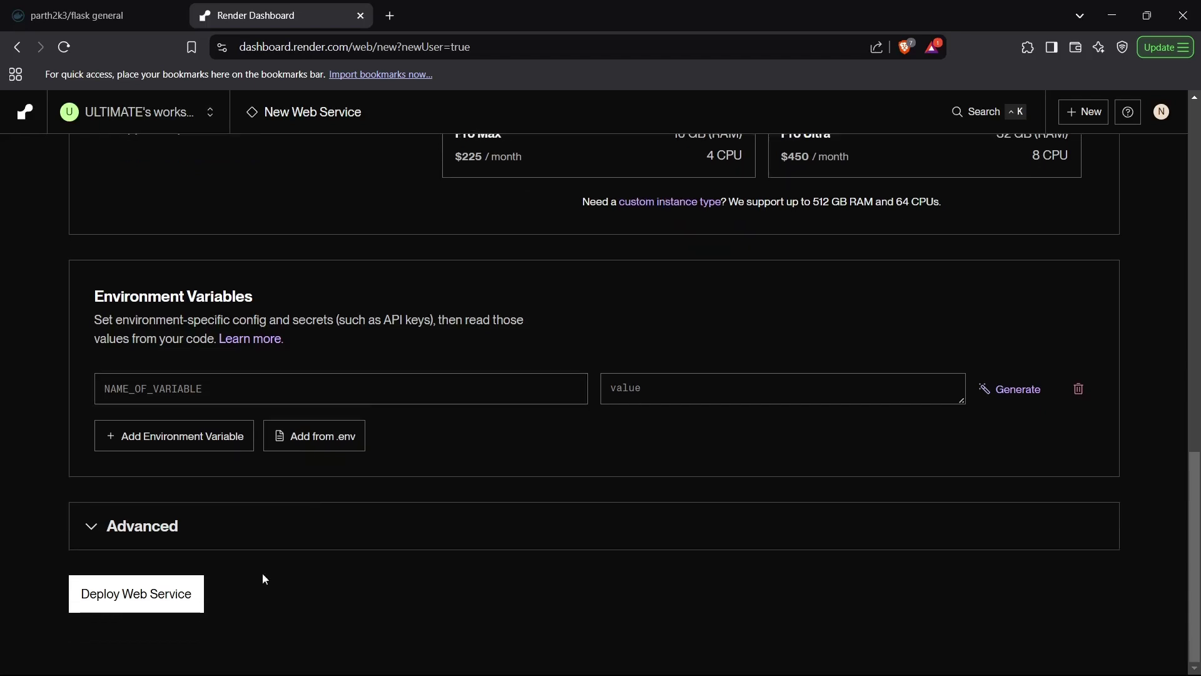
left_click(108, 543)
scroll(188, 470, "down", 5)
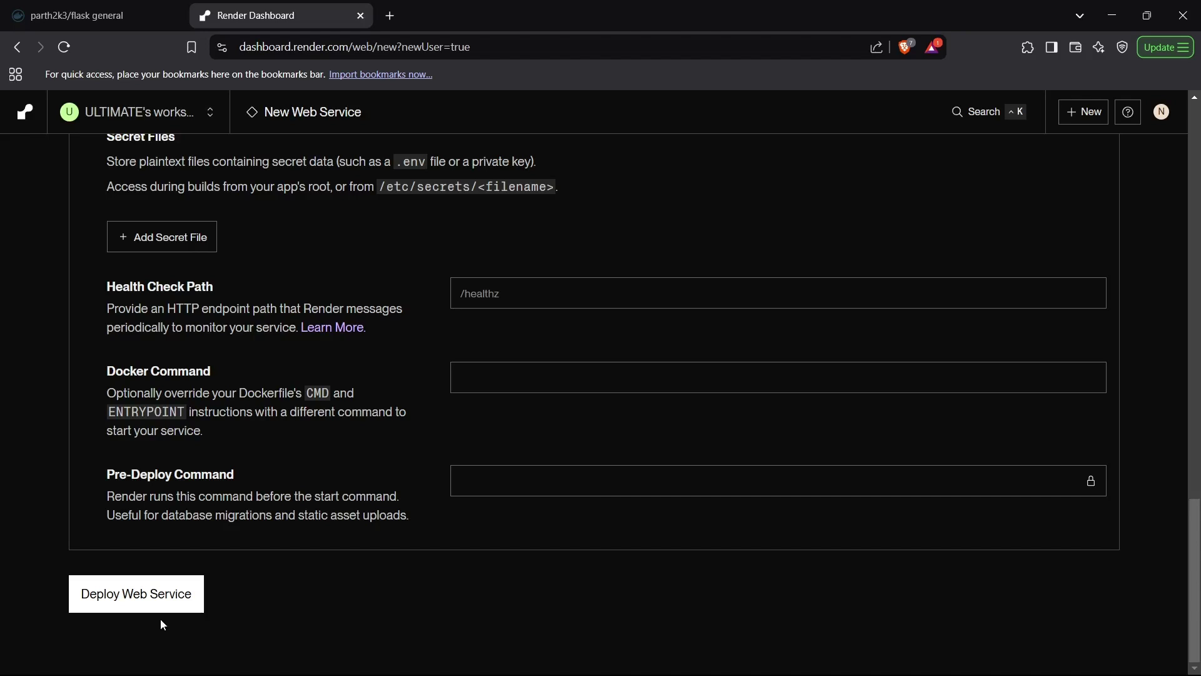
left_click(152, 595)
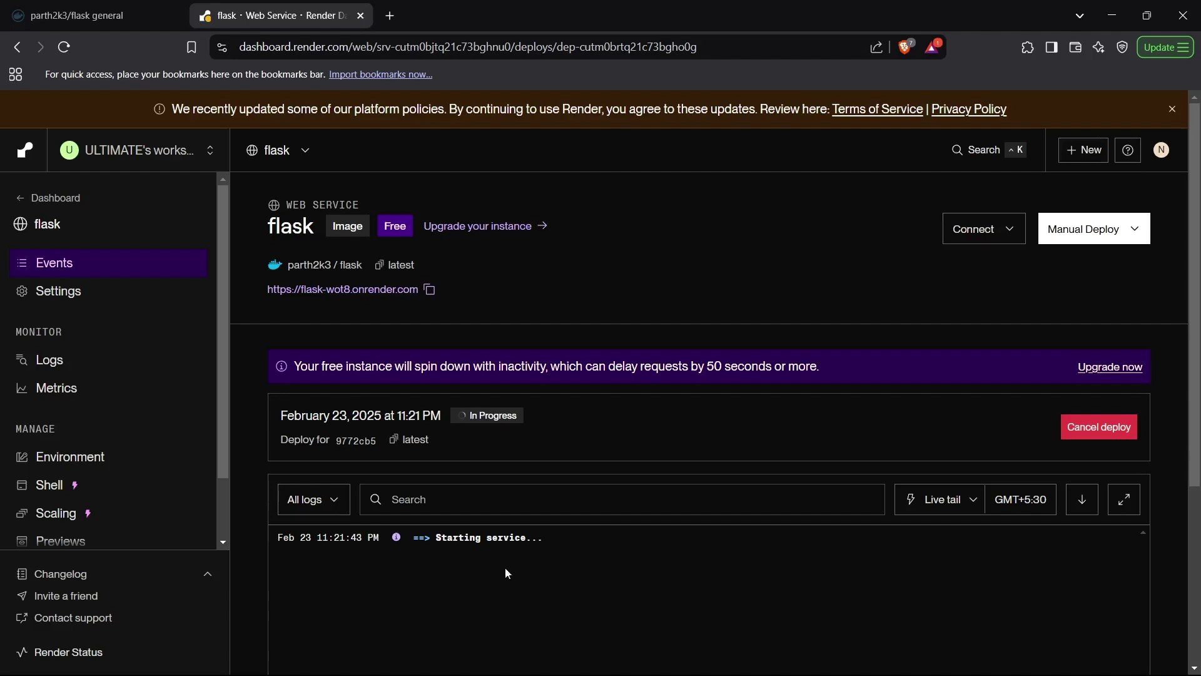
Follow the flask deploy logs until the service is Live at its onrender.com URL
left_click(826, 657)
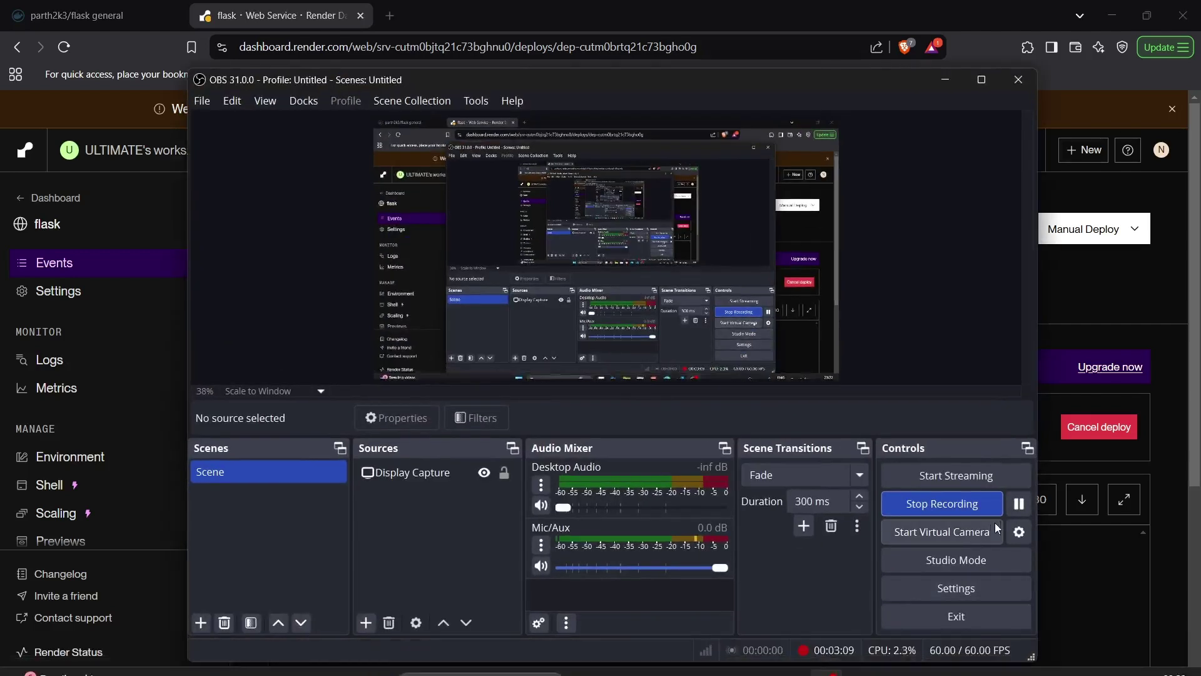
left_click(945, 81)
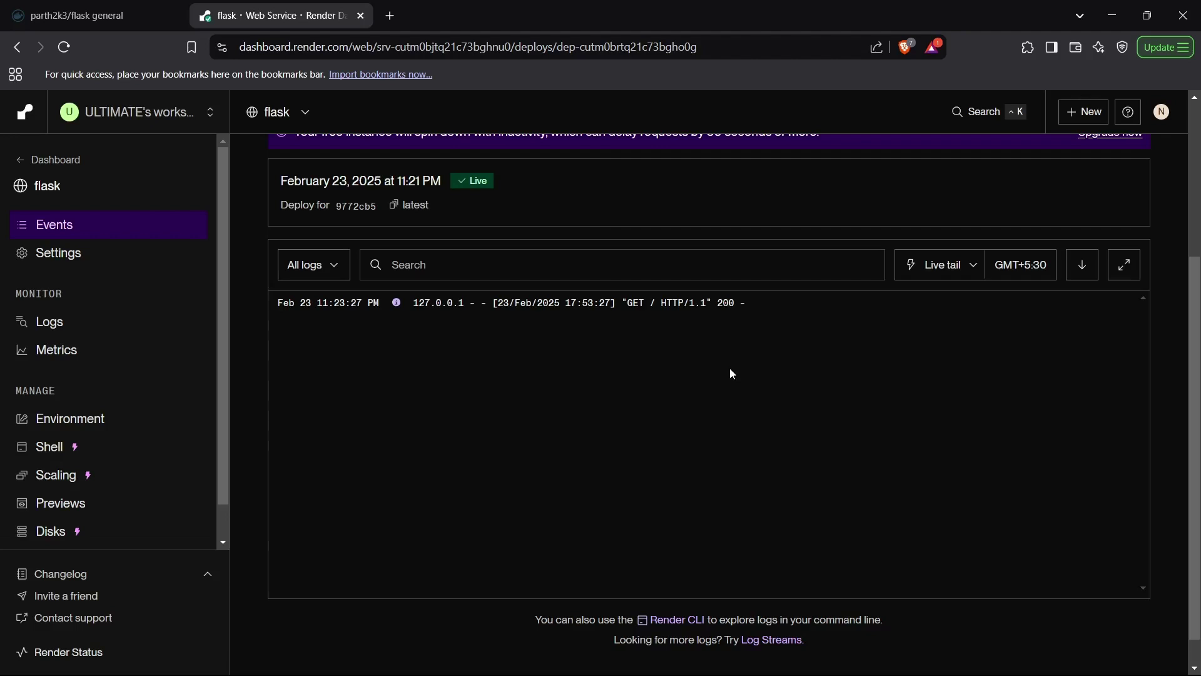
scroll(730, 374, "up", 2)
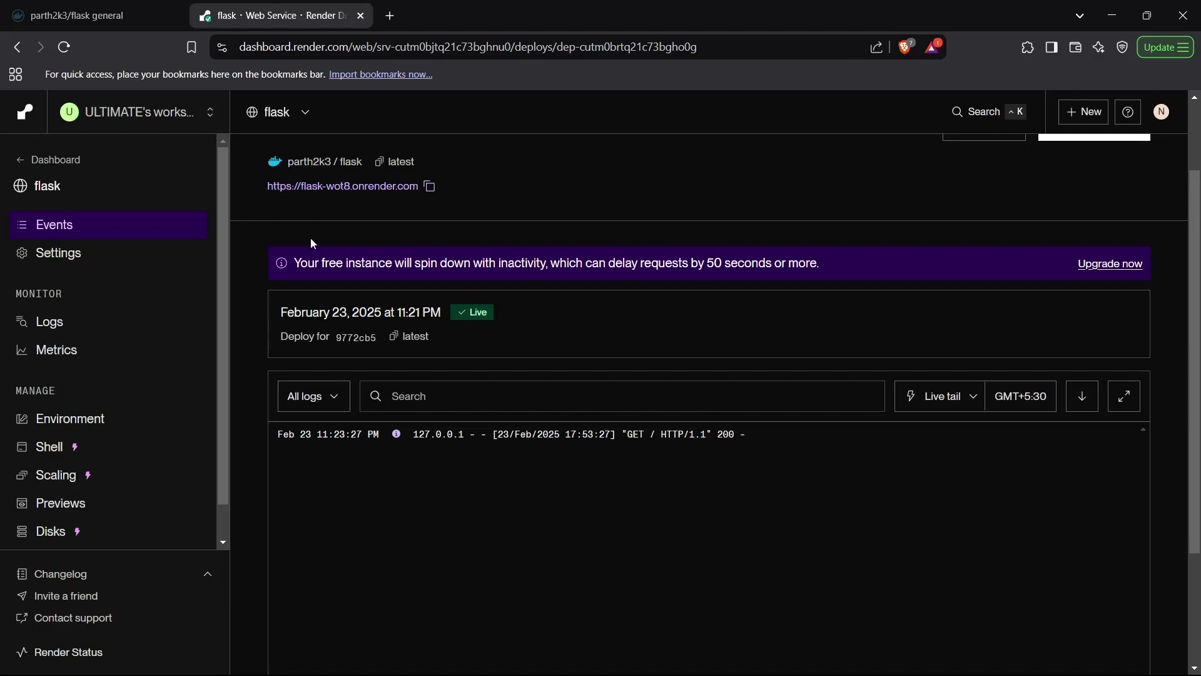
Confirm flask-wot8.onrender.com shows 'THIS IS A SAMPLE FLASK PROJECT', then return to the dashboard
left_click(310, 191)
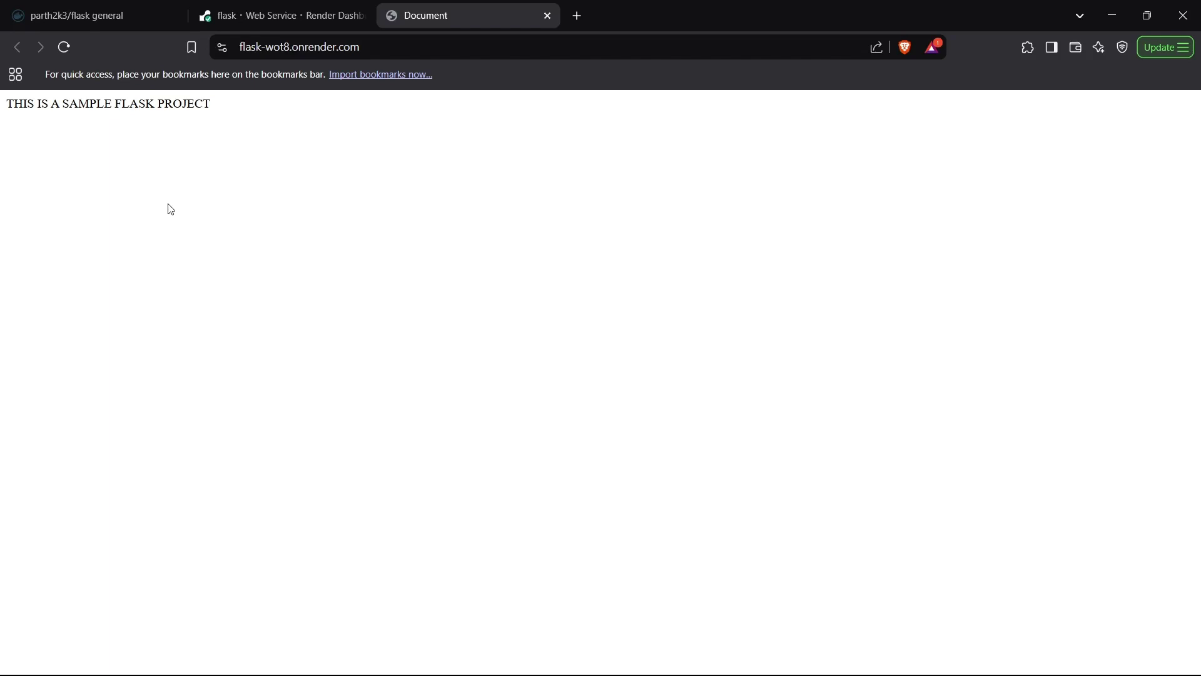
left_click(226, 16)
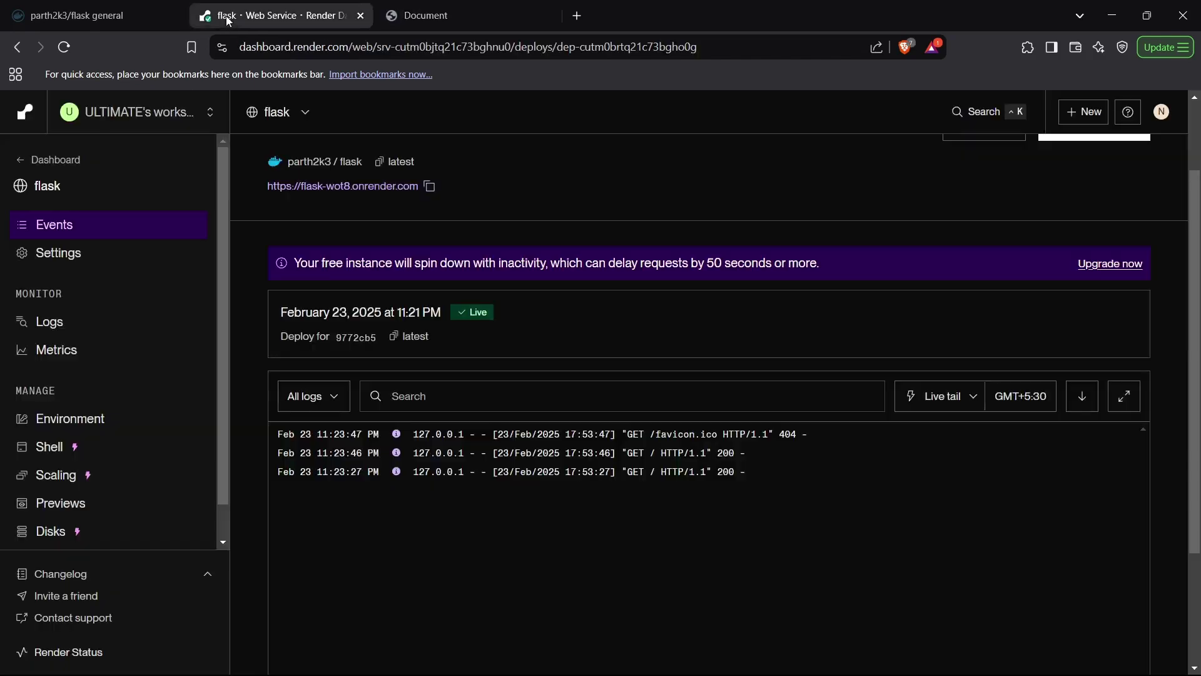